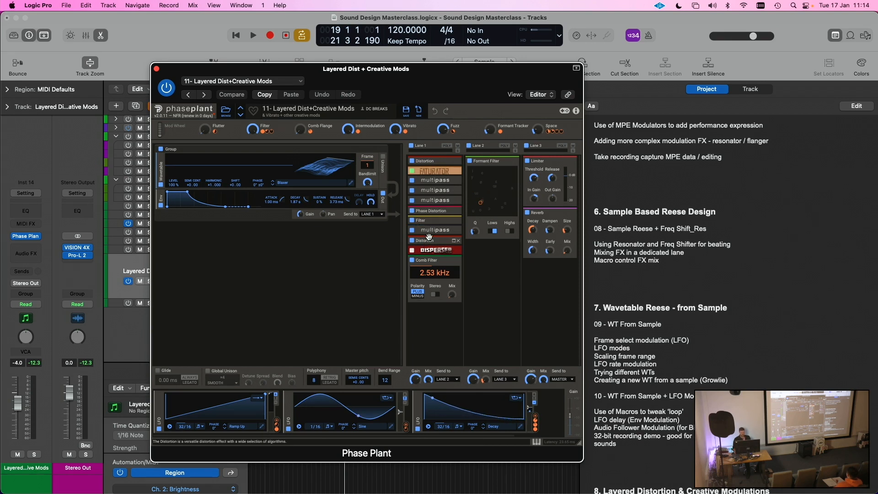
# Expand the first Multipass in Lane 1 and inspect its Intermodulation Distortion patch in the full editor
pyautogui.click(454, 181)
pyautogui.click(453, 183)
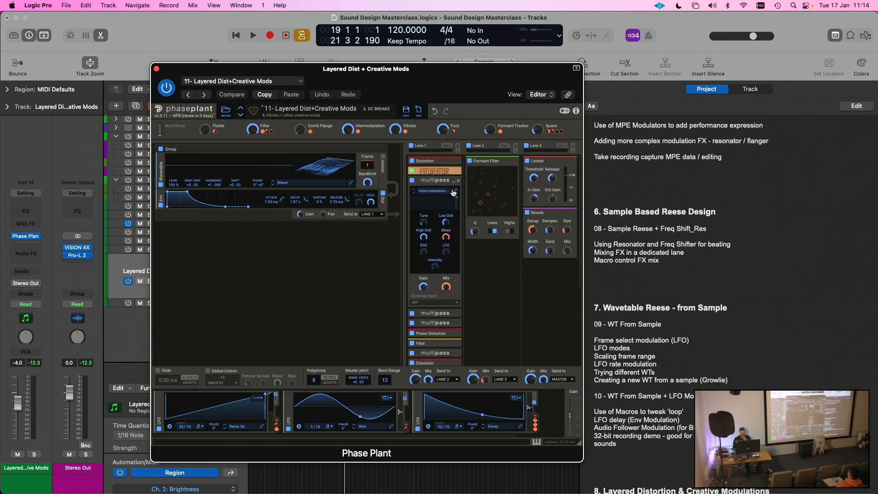
pyautogui.click(429, 192)
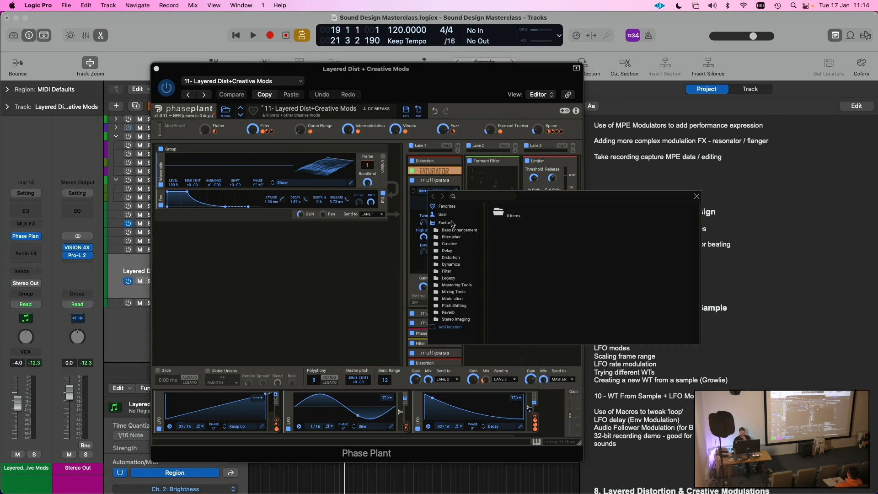
pyautogui.click(696, 196)
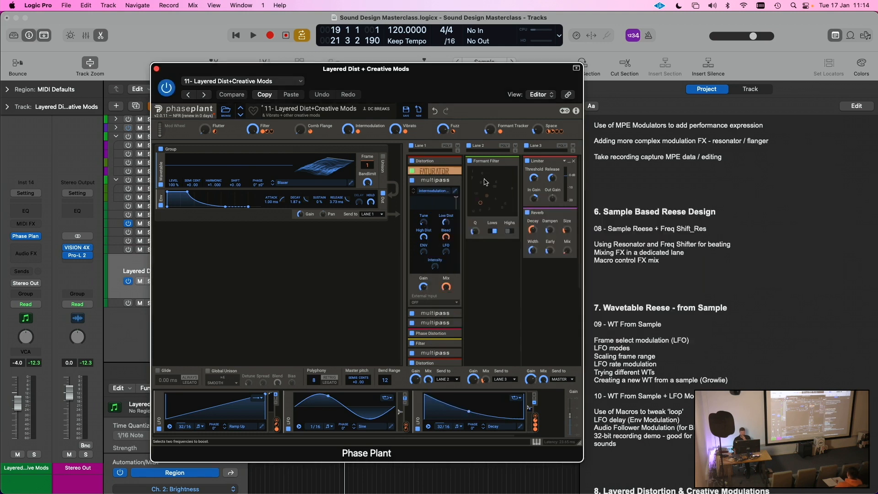
pyautogui.click(453, 192)
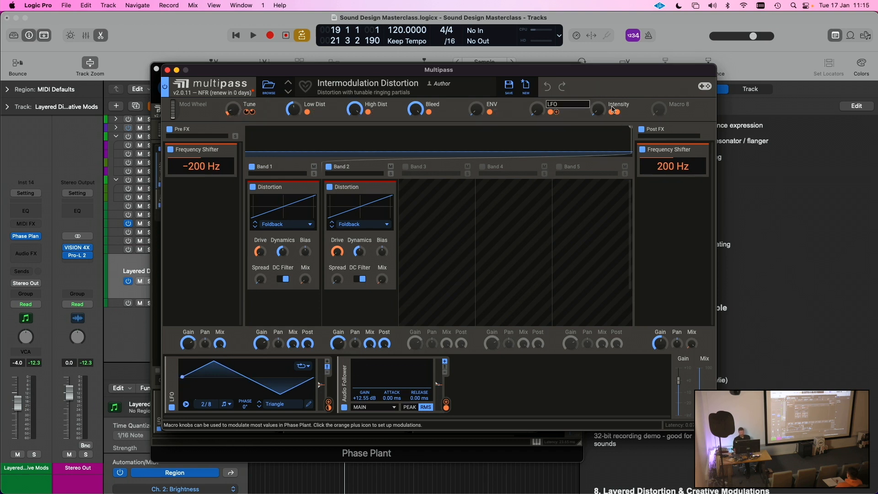
pyautogui.click(168, 70)
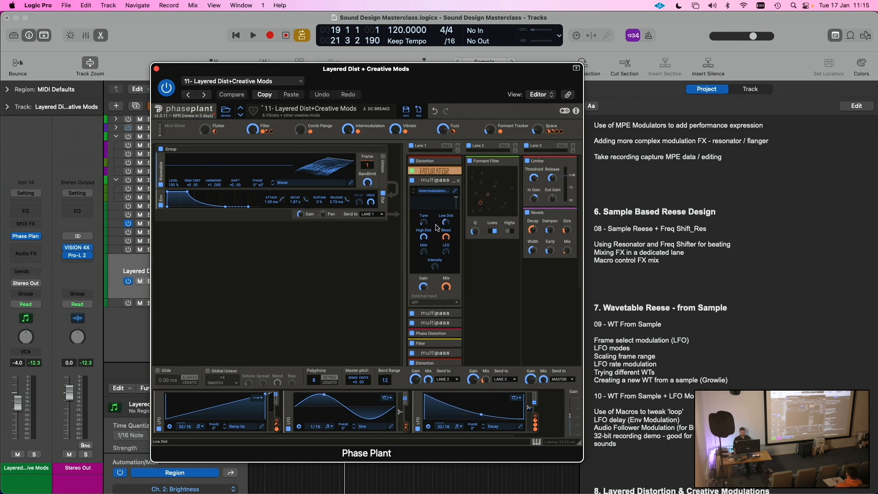
# Expand the second and third Multipass effects in Lane 1 and examine their presets and macro controls
pyautogui.click(456, 314)
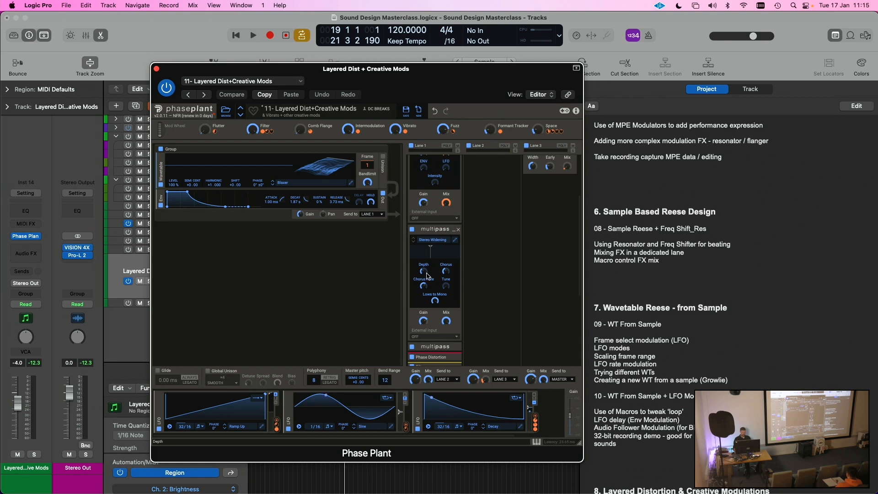
pyautogui.scroll(-2, 428, 276)
pyautogui.click(454, 295)
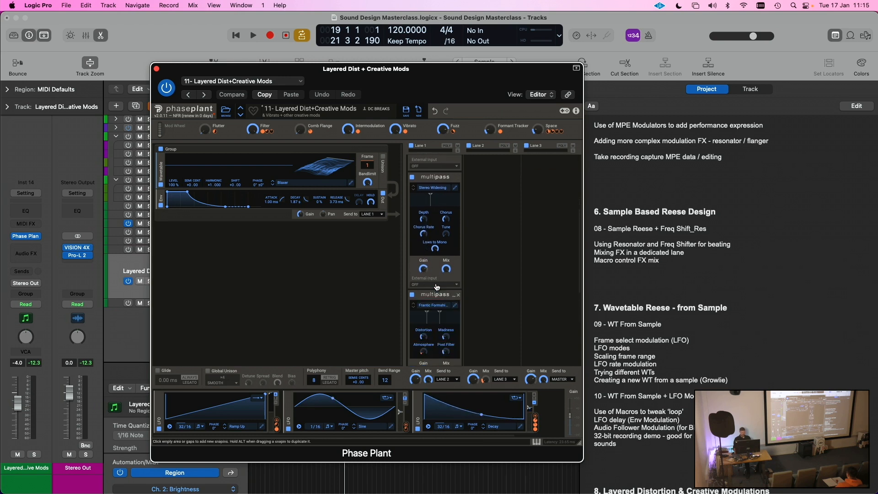
pyautogui.scroll(-2, 437, 286)
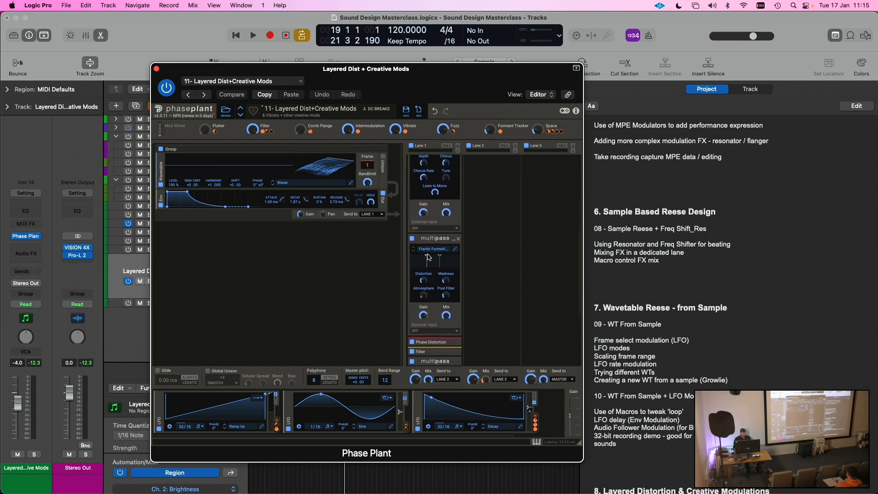
pyautogui.click(454, 250)
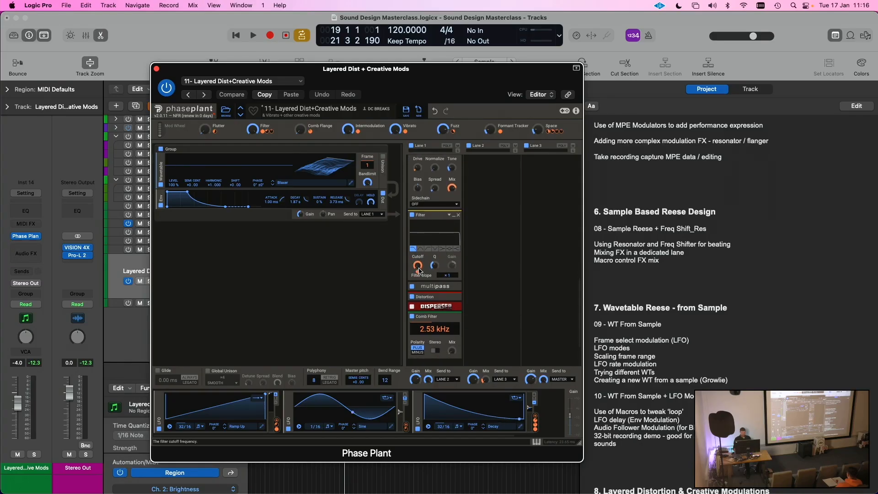
# Review the Lane 1 Filter's cutoff modulation and inspect the Vibrato Multipass patch in the full editor
pyautogui.moveTo(419, 272)
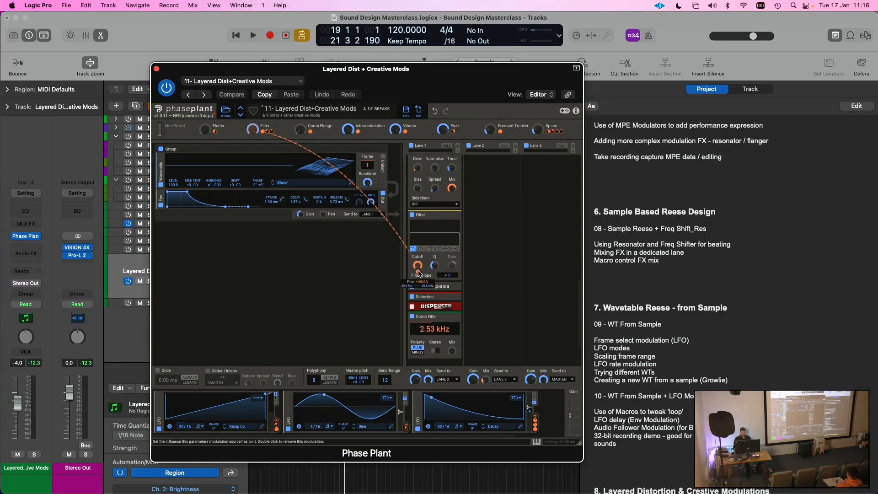
pyautogui.scroll(-2, 449, 267)
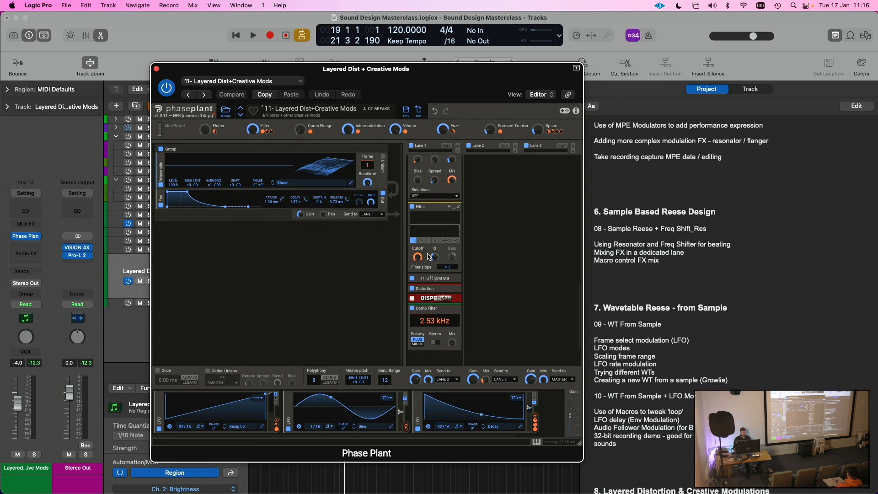
pyautogui.click(452, 271)
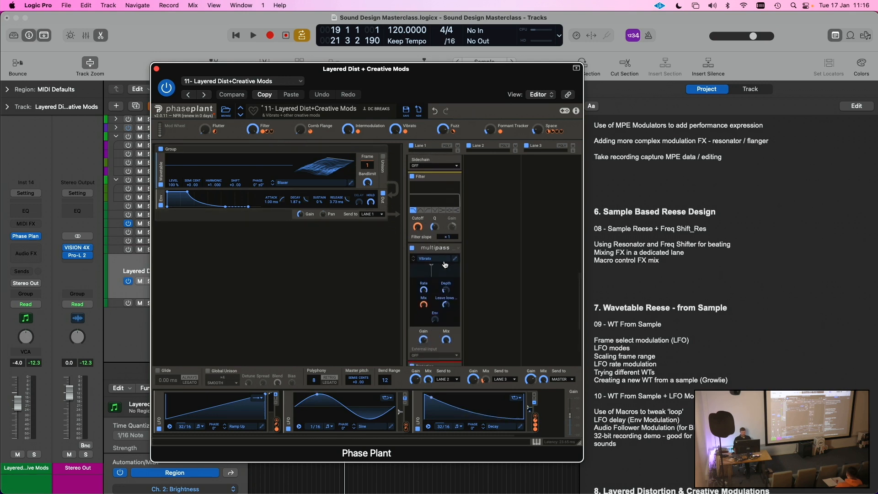
pyautogui.scroll(-3, 437, 247)
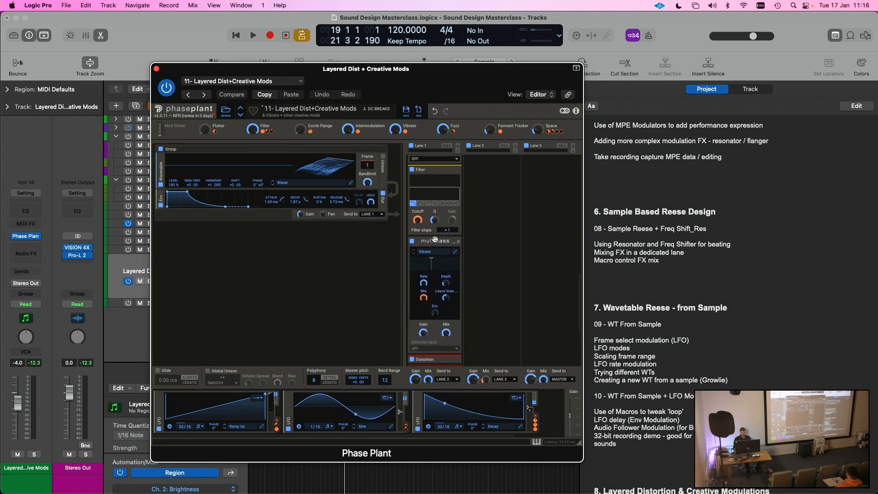
pyautogui.click(455, 254)
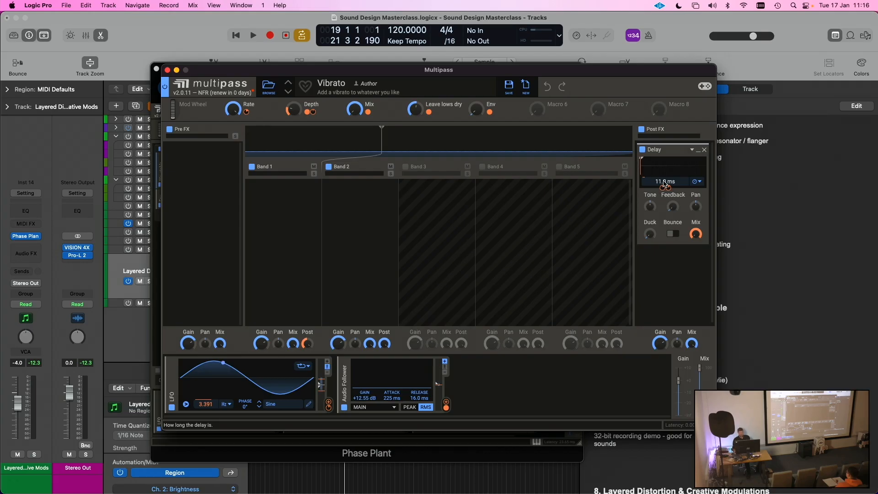
pyautogui.click(167, 70)
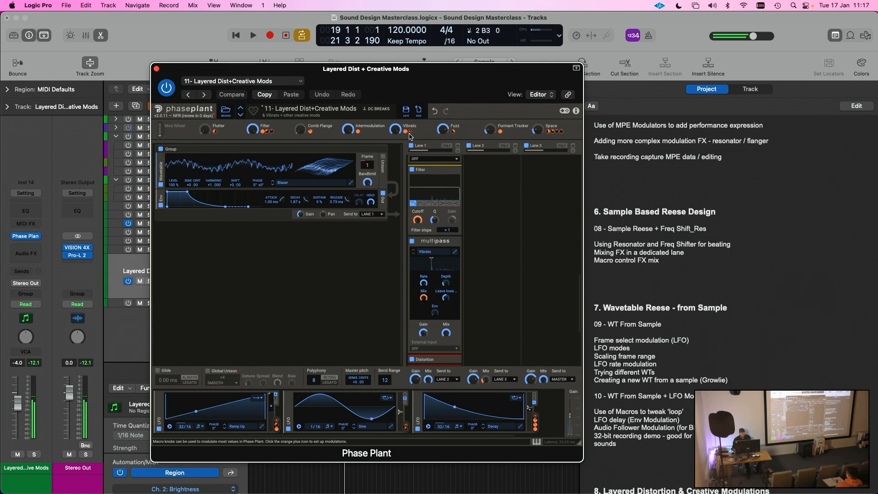
# Try the Vibrato macro at lower settings while playing notes
pyautogui.moveTo(395, 129); pyautogui.dragTo(395, 188)
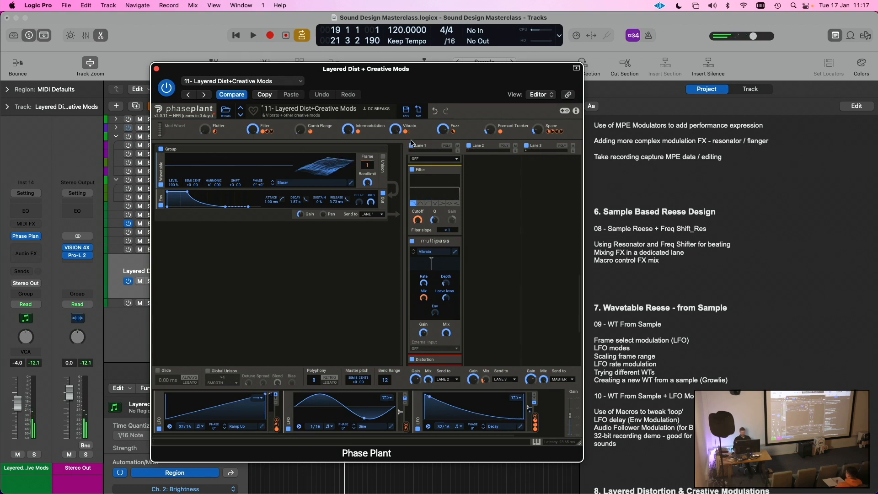
pyautogui.doubleClick(451, 126)
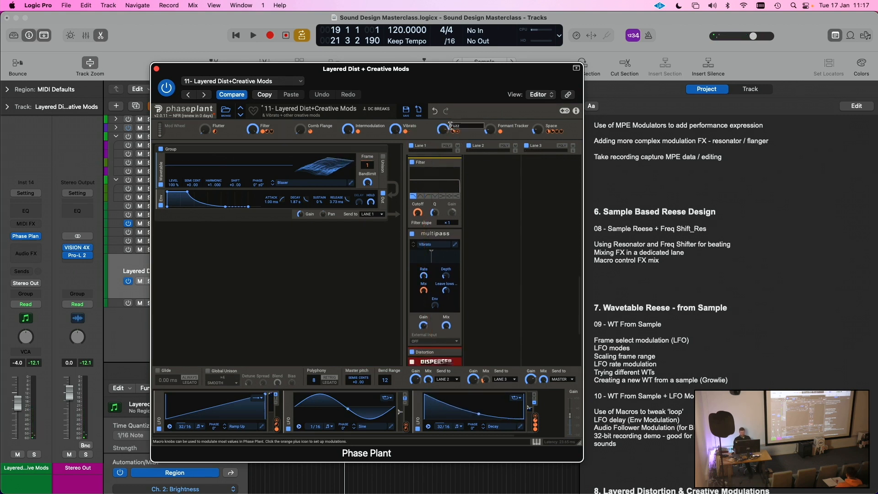
# Check the Formant Tracker macro's modulation of the Formant Filter in Lane 2 and raise the macro to 100%
pyautogui.scroll(-5, 446, 236)
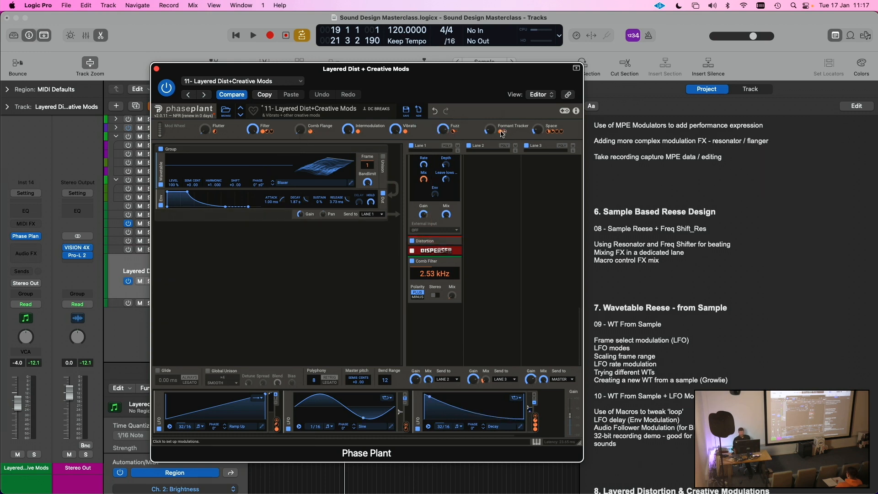
pyautogui.scroll(15, 488, 299)
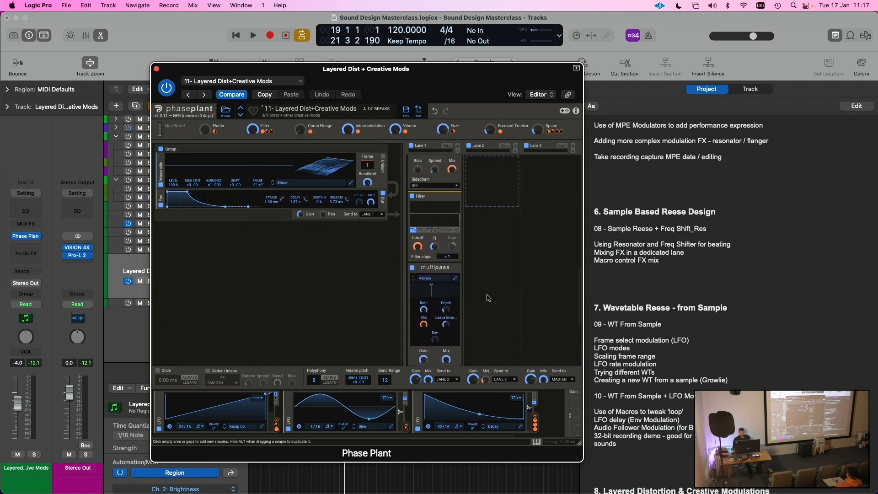
pyautogui.scroll(5, 501, 160)
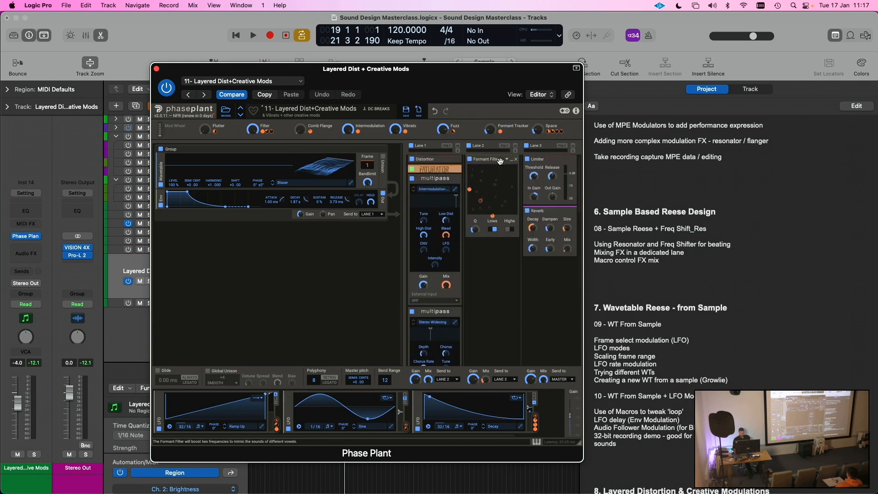
pyautogui.moveTo(500, 132)
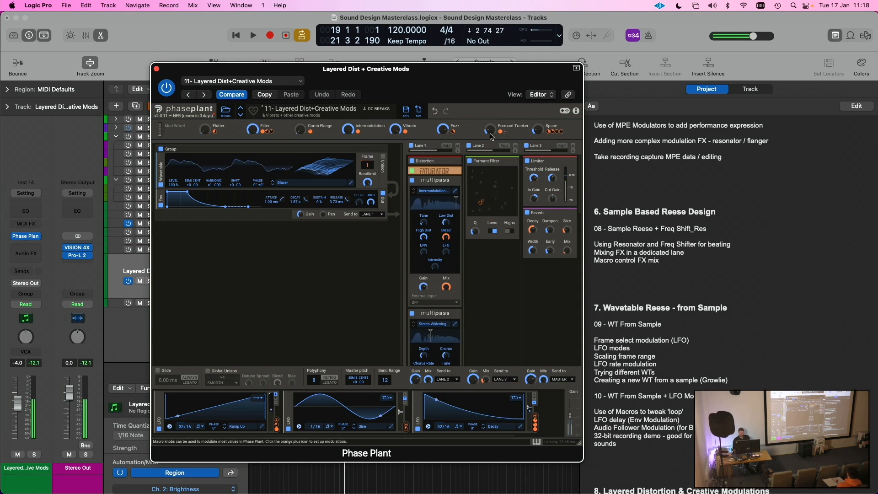
pyautogui.moveTo(490, 129); pyautogui.dragTo(490, 74)
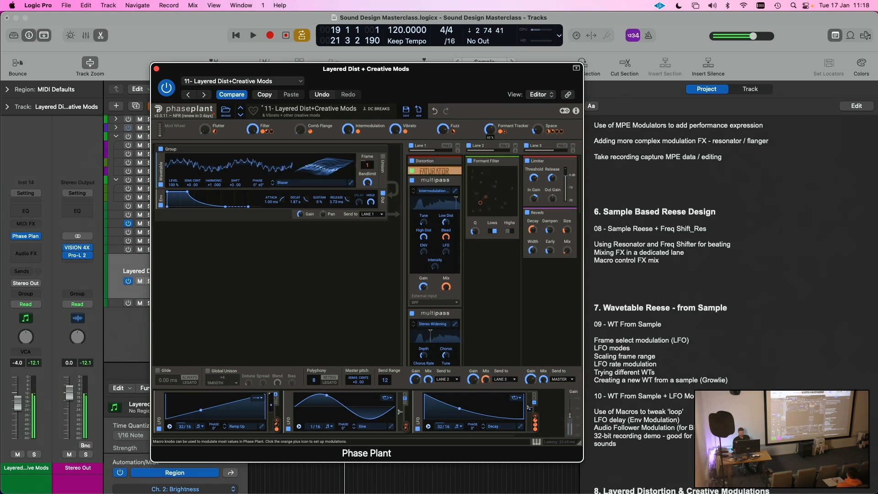
pyautogui.moveTo(490, 132); pyautogui.dragTo(490, 134)
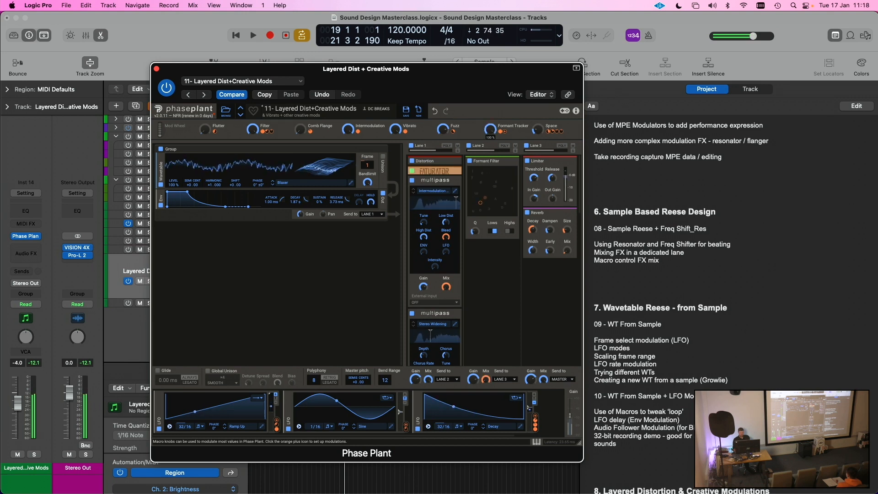
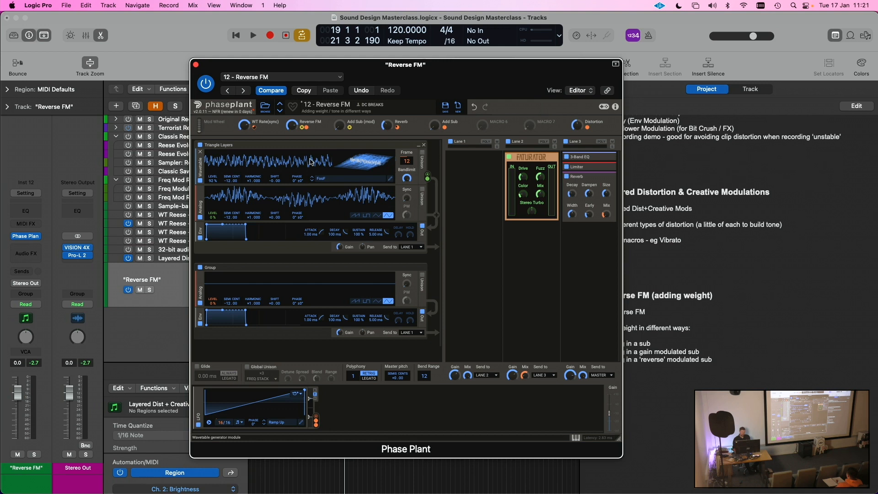
# Set the Triangle Layers wavetable to frame 1 and sweep the Reverse FM macro down and up in the Reverse FM patch
pyautogui.moveTo(408, 161)
pyautogui.mouseDown()
pyautogui.moveTo(407, 142)
pyautogui.moveTo(408, 162)
pyautogui.mouseUp()
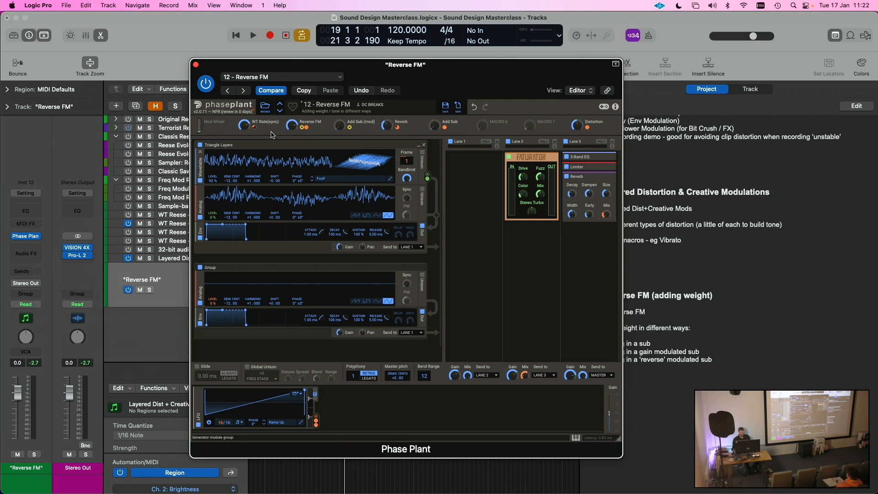
pyautogui.moveTo(292, 124); pyautogui.dragTo(292, 144)
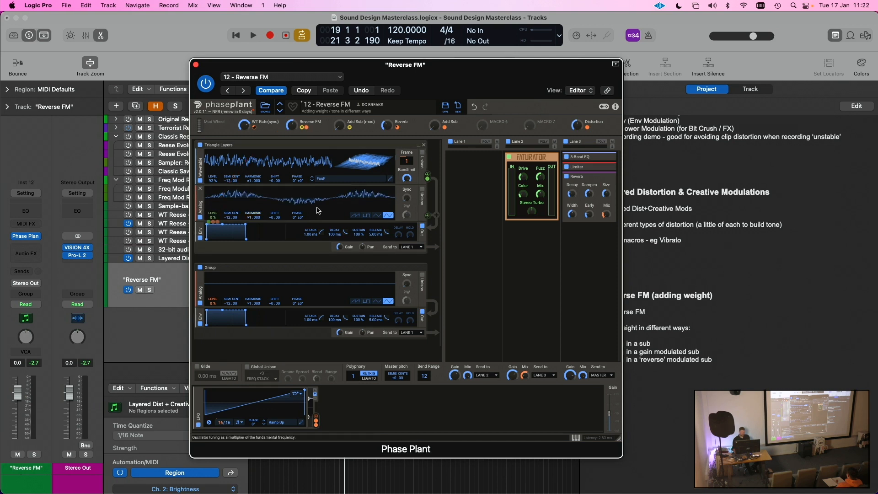
pyautogui.moveTo(429, 181)
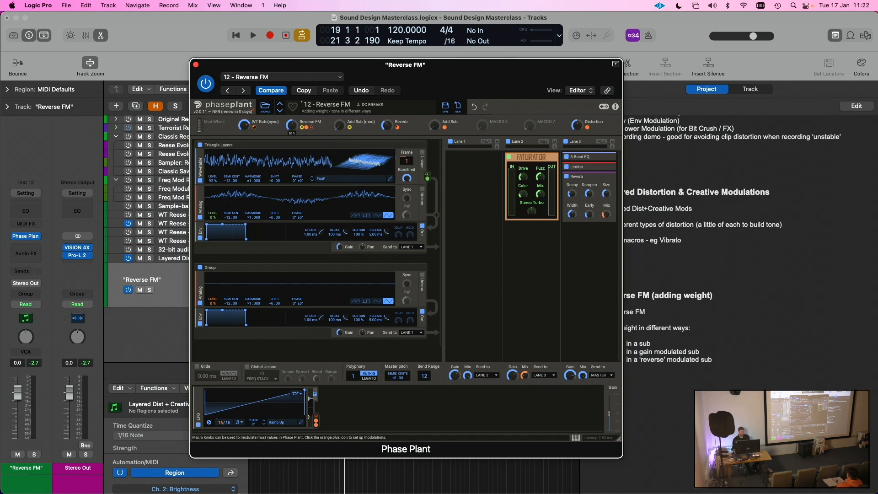
pyautogui.moveTo(291, 123); pyautogui.dragTo(291, 100)
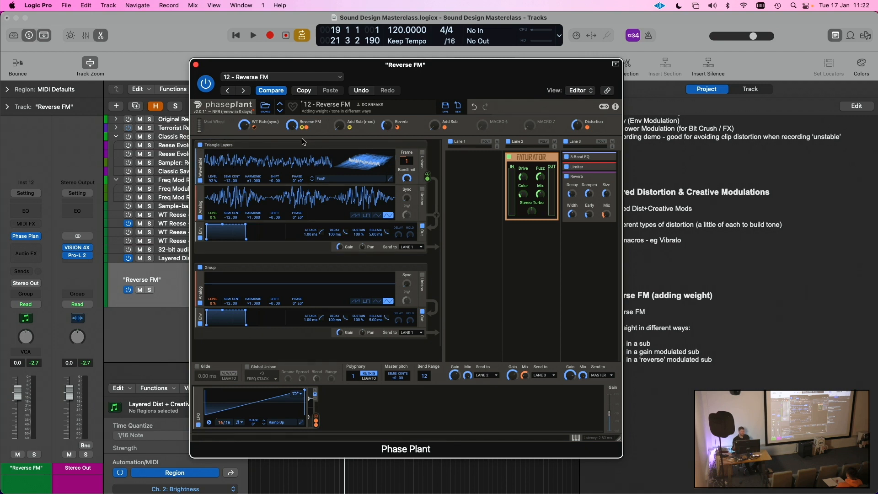
pyautogui.moveTo(296, 124); pyautogui.dragTo(296, 188)
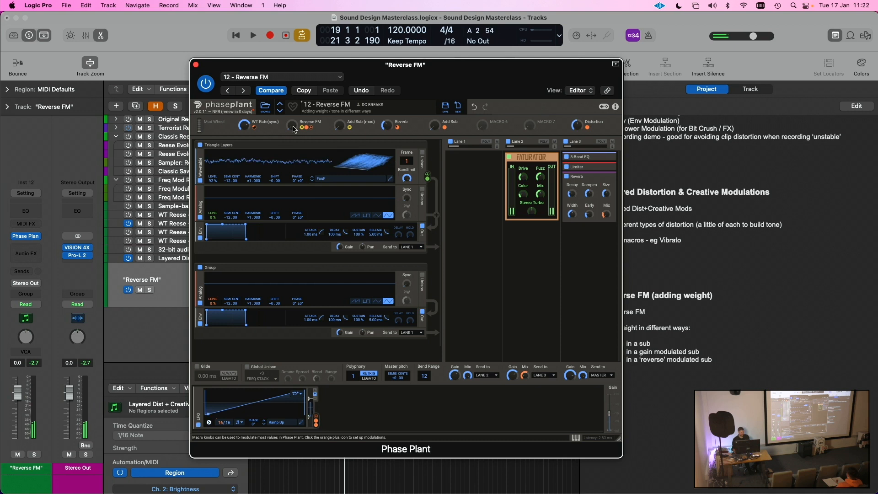
pyautogui.moveTo(293, 126); pyautogui.dragTo(293, 96)
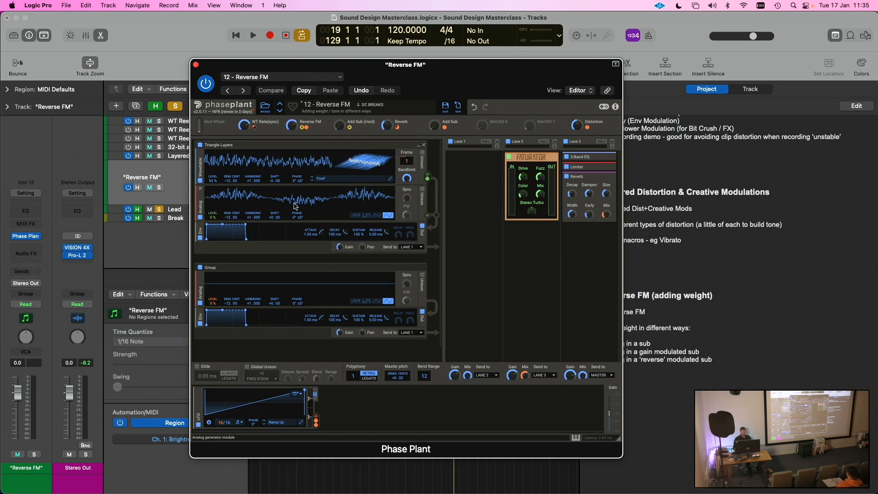
# Turn the Reverse FM macro fully down and check its modulation of the Analog oscillator's level
pyautogui.moveTo(296, 130); pyautogui.dragTo(295, 151)
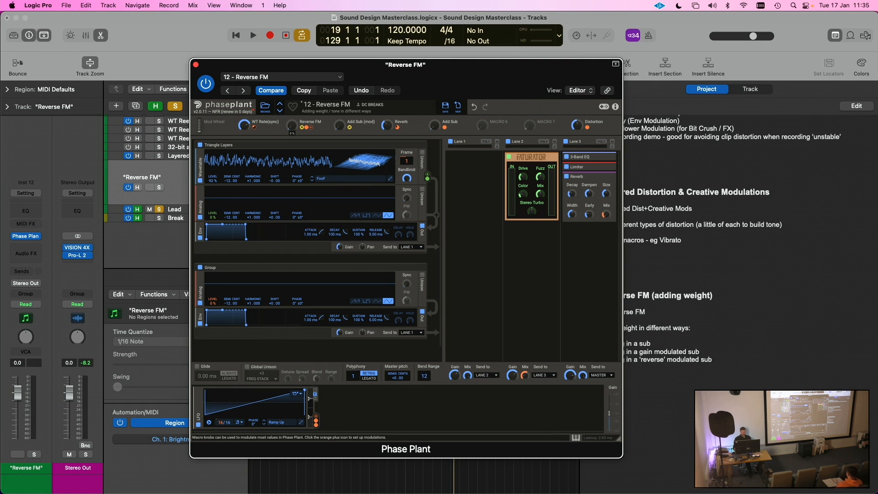
pyautogui.moveTo(305, 127)
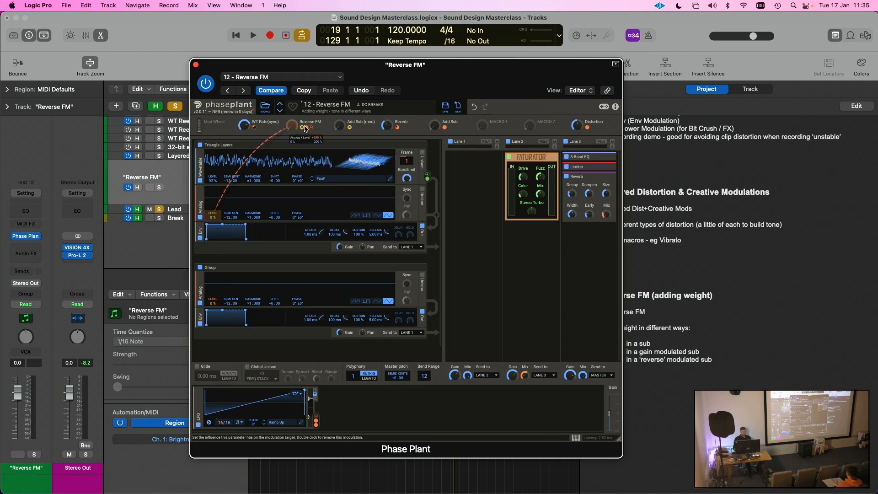
pyautogui.moveTo(305, 127); pyautogui.dragTo(303, 129)
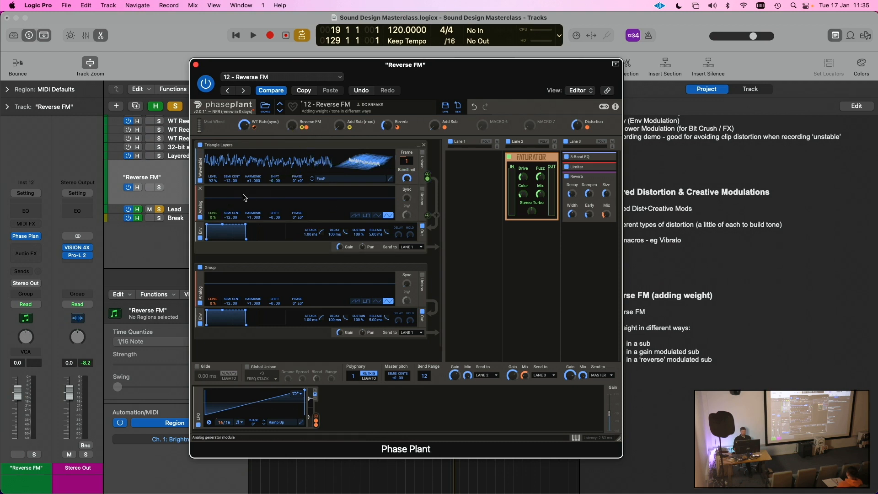
# Set the Triangle Layers wavetable to frame 66 and raise the Analog oscillator's level in that group to 62%
pyautogui.moveTo(428, 181)
pyautogui.moveTo(406, 161); pyautogui.dragTo(406, 156)
pyautogui.moveTo(406, 163)
pyautogui.mouseDown()
pyautogui.moveTo(406, 181)
pyautogui.moveTo(405, 169)
pyautogui.mouseUp()
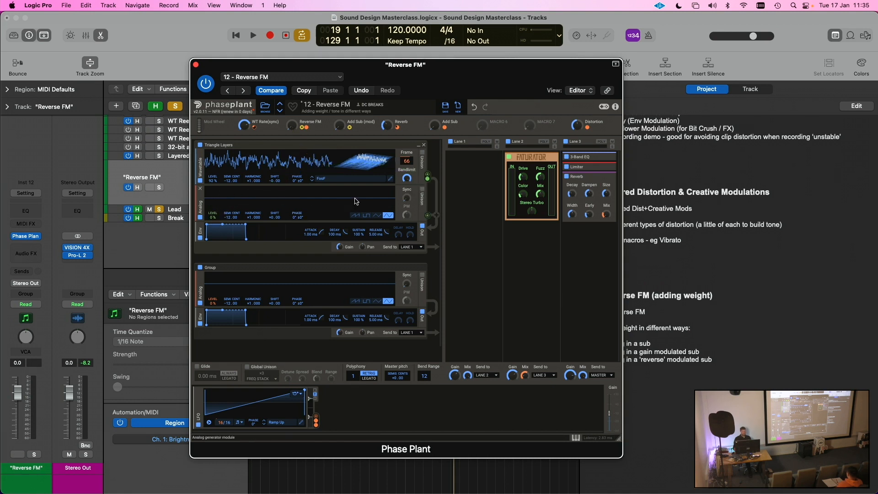
pyautogui.moveTo(217, 214)
pyautogui.mouseDown()
pyautogui.moveTo(217, 198)
pyautogui.moveTo(213, 219)
pyautogui.mouseUp()
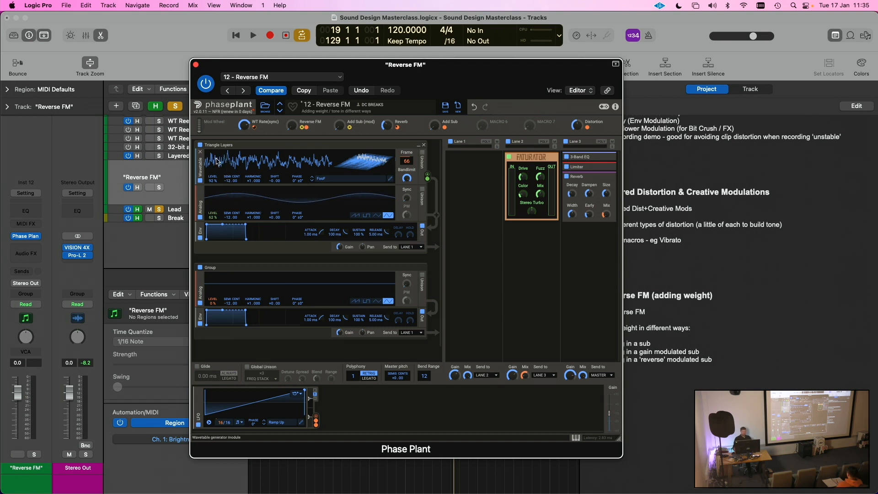